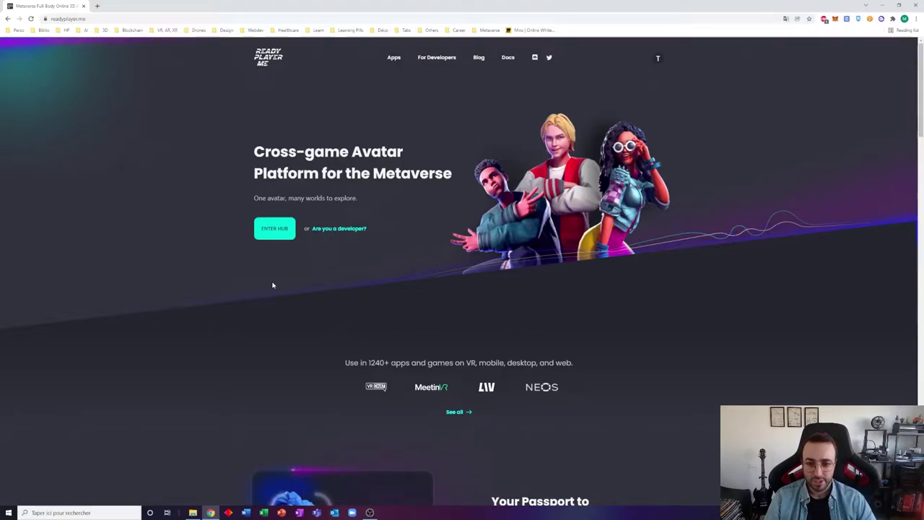
Start a new avatar with the Masculine body type and generate it from a selfie image file.
left_click(275, 228)
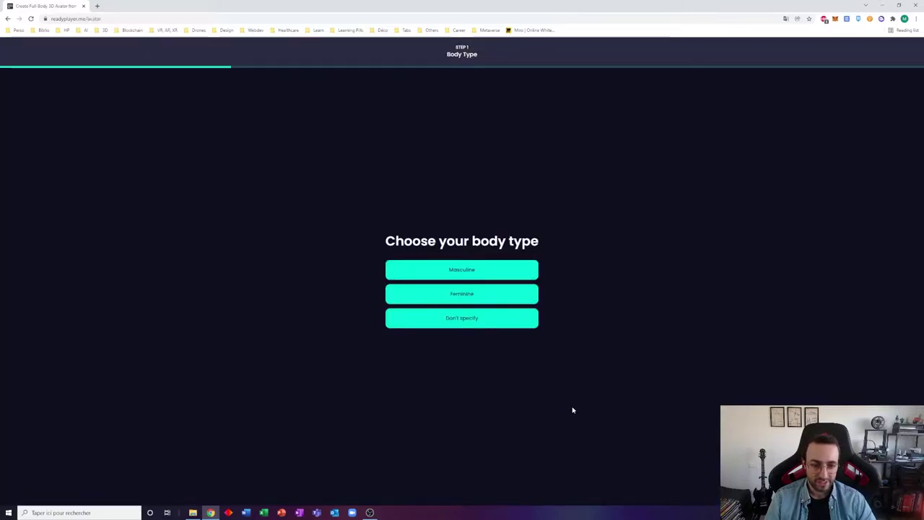
left_click(495, 269)
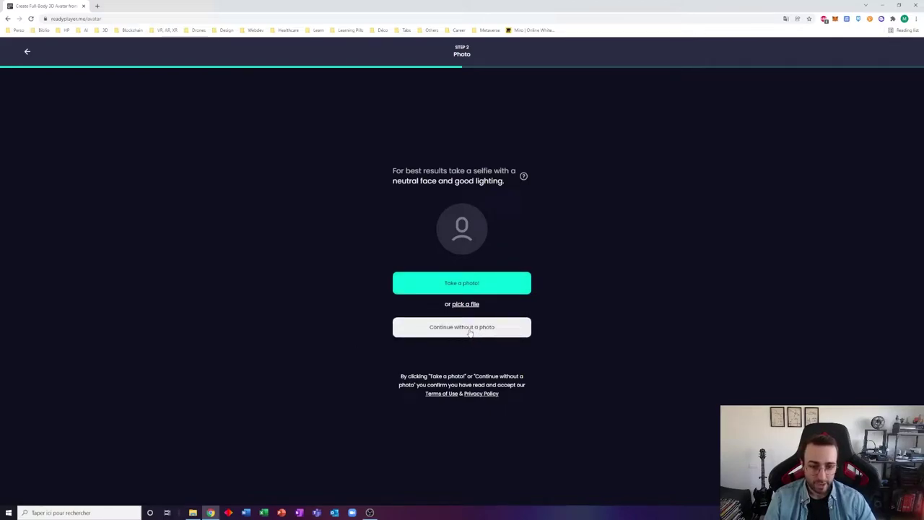
left_click(474, 303)
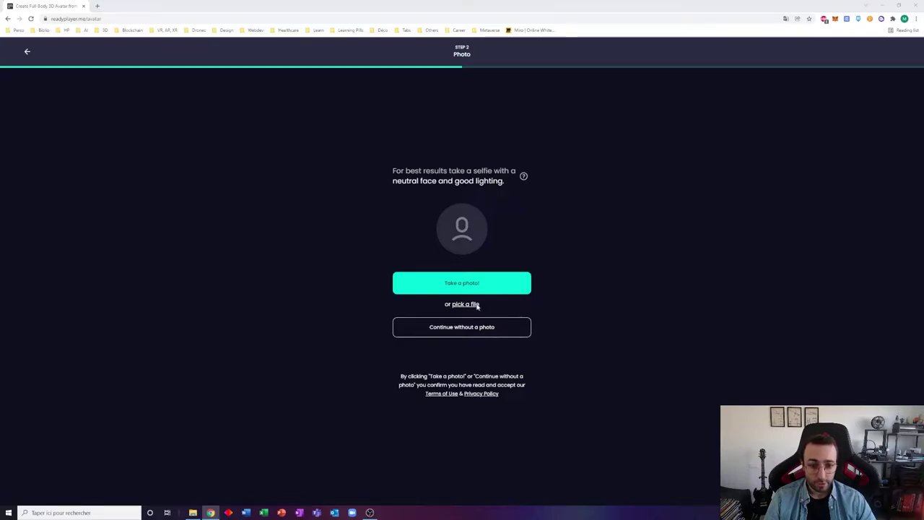
double_click(93, 64)
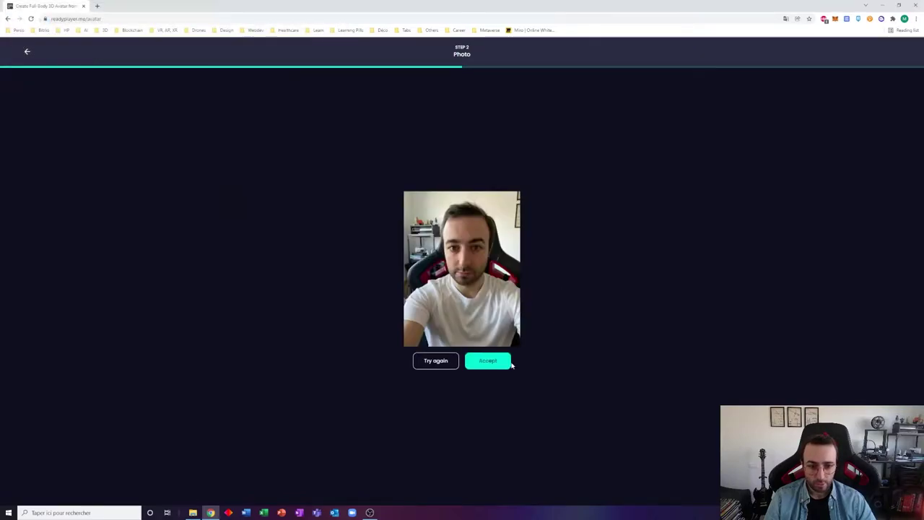
left_click(509, 363)
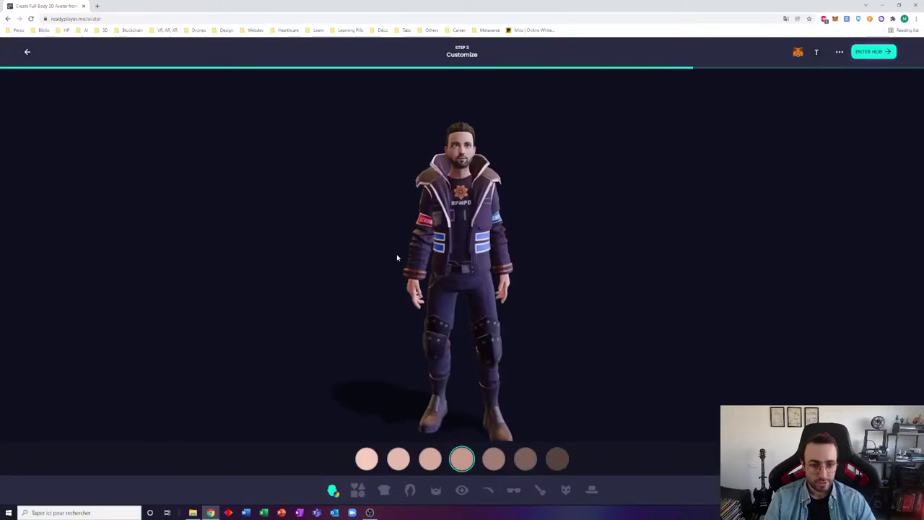
Examine the generated avatar from several angles and browse the available hairstyle, eye colour and outfit options.
mouse_move(396, 257)
left_mouse_down()
mouse_move(510, 253)
mouse_move(394, 245)
left_mouse_up()
left_click_drag(557, 257, 535, 264)
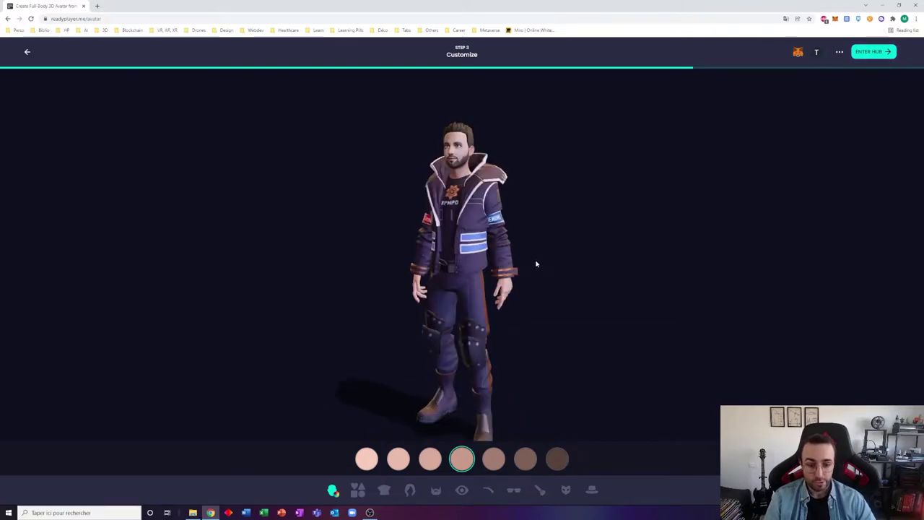
left_click(411, 490)
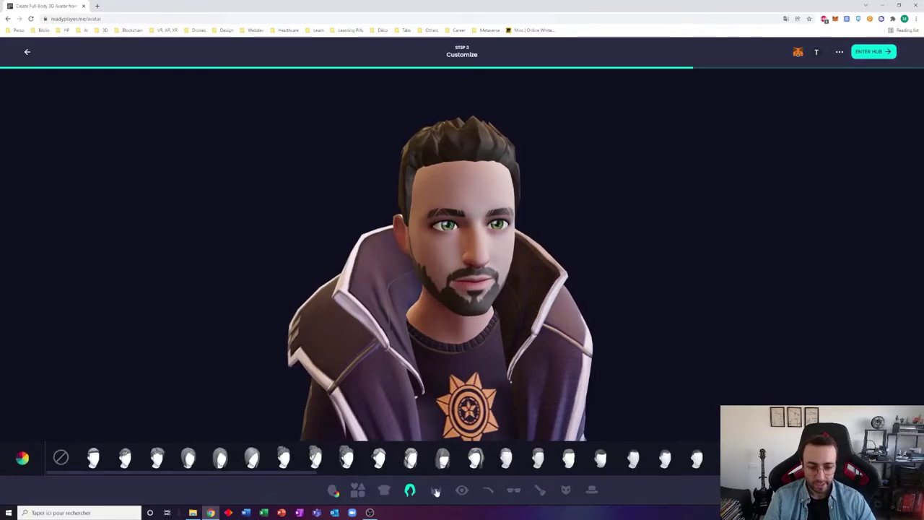
left_click(462, 491)
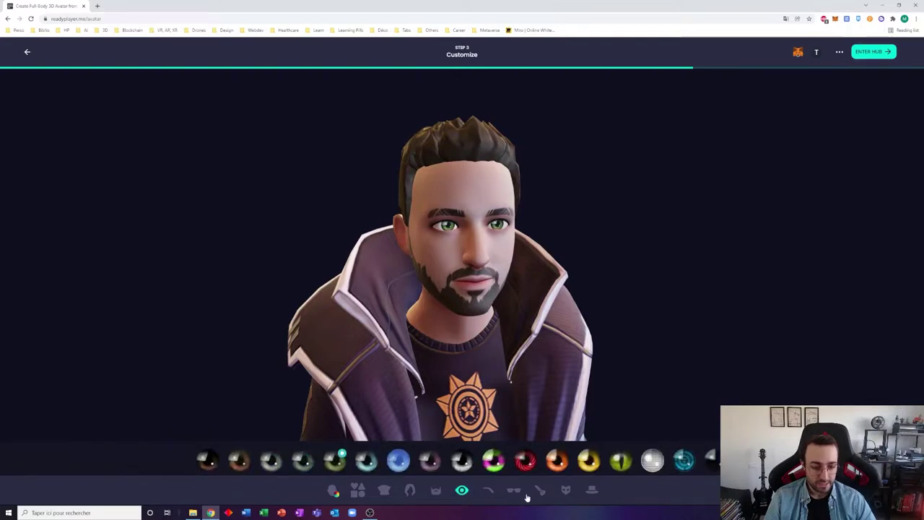
left_click(384, 490)
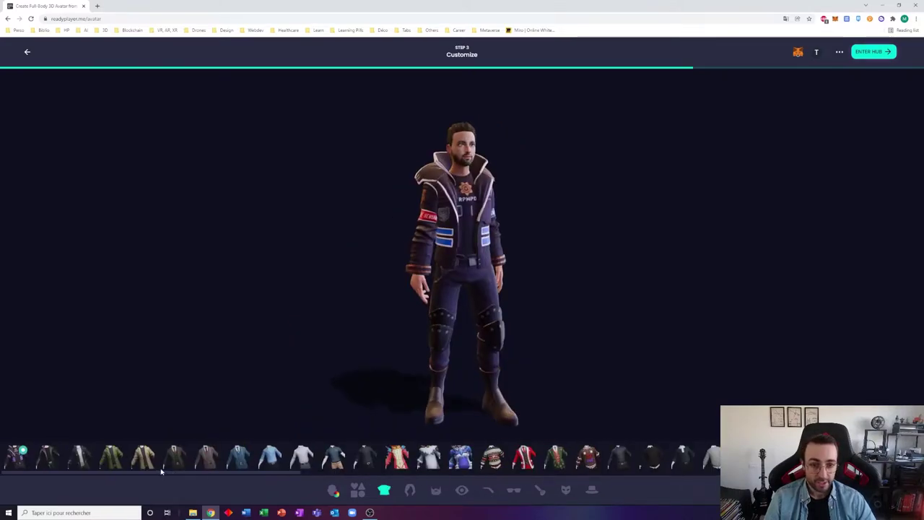
left_click_drag(161, 471, 624, 470)
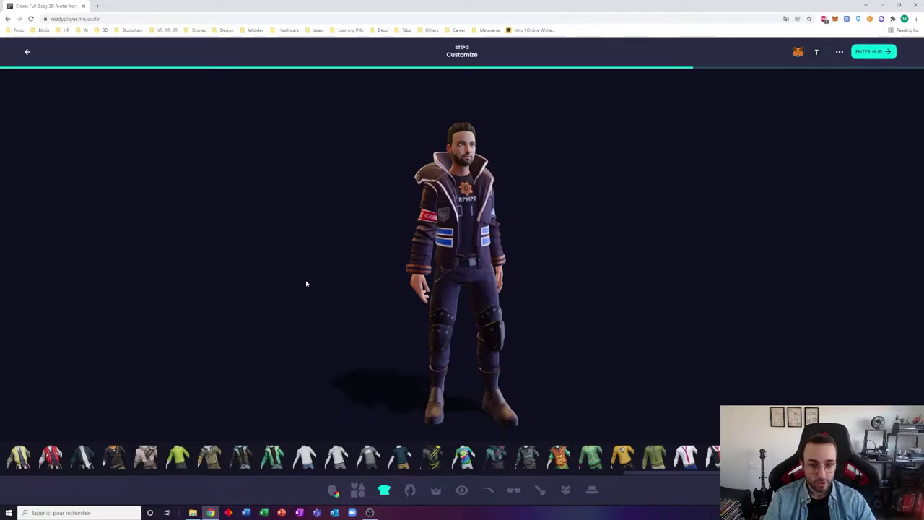
Recolour the avatar's hair, beard and eyebrows blue.
left_click(410, 491)
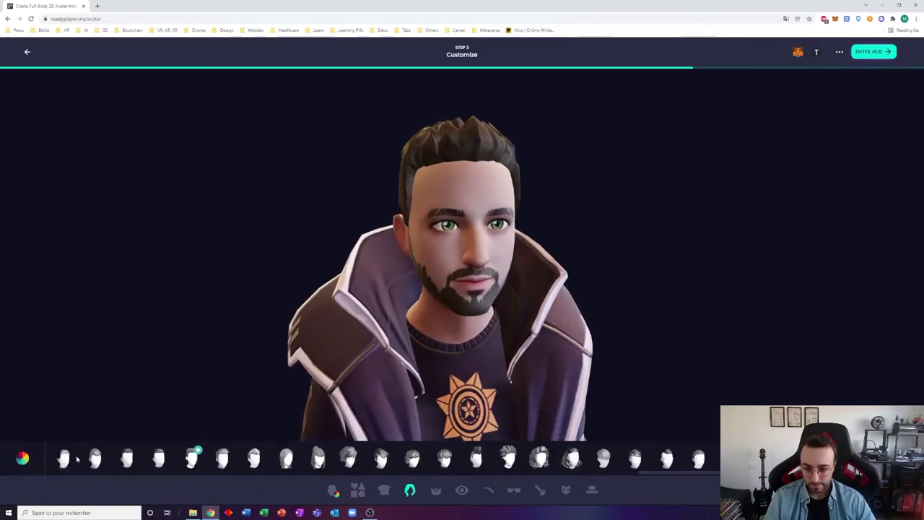
left_click(22, 457)
left_click(137, 422)
left_click(435, 491)
left_click(22, 457)
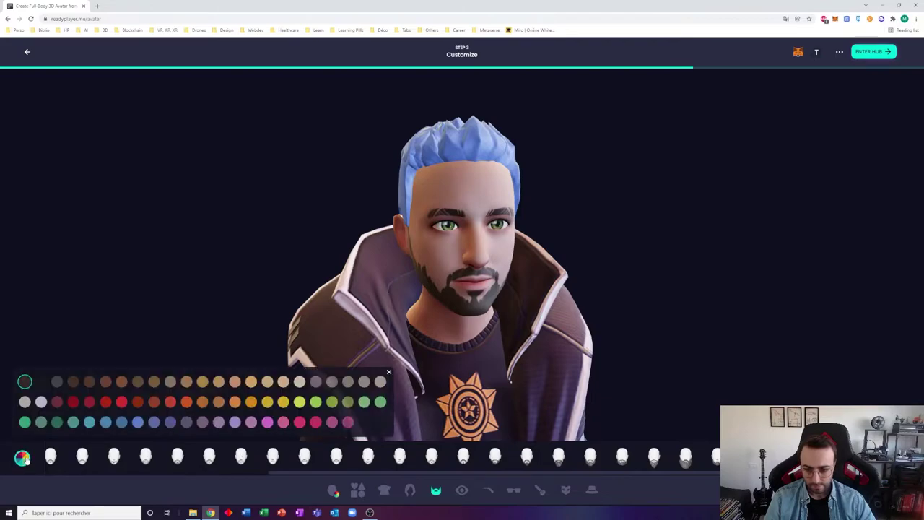
left_click(139, 422)
left_click(488, 491)
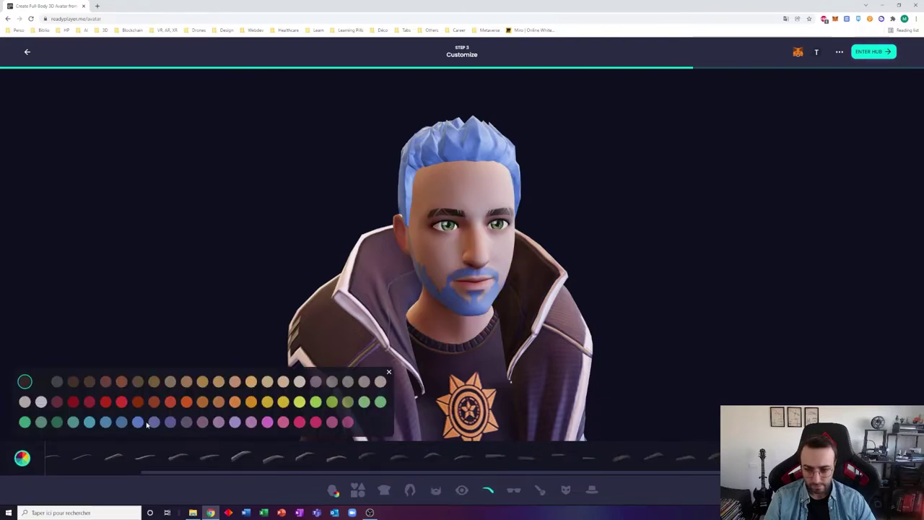
left_click(145, 423)
Give the avatar round gold-rimmed glasses and the dark hooded coat outfit with a white shirt.
left_click(514, 491)
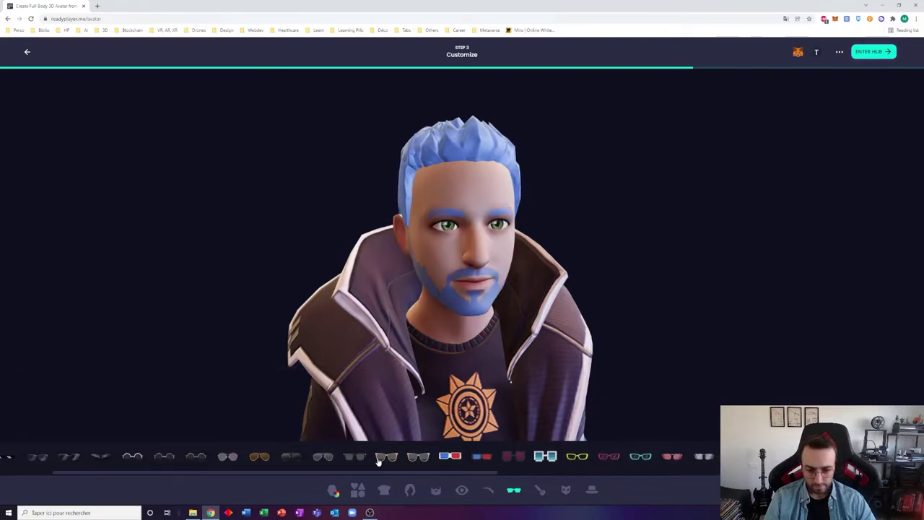
left_click(231, 458)
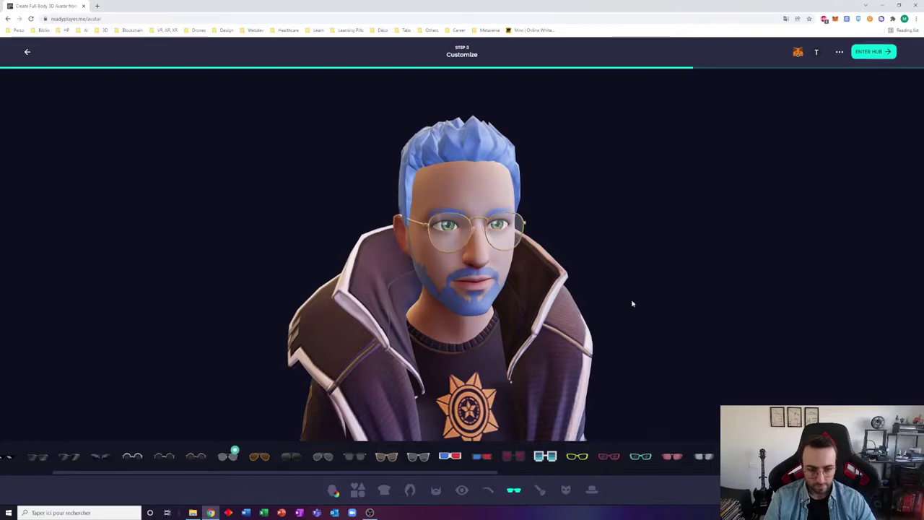
left_click(386, 491)
left_click(85, 459)
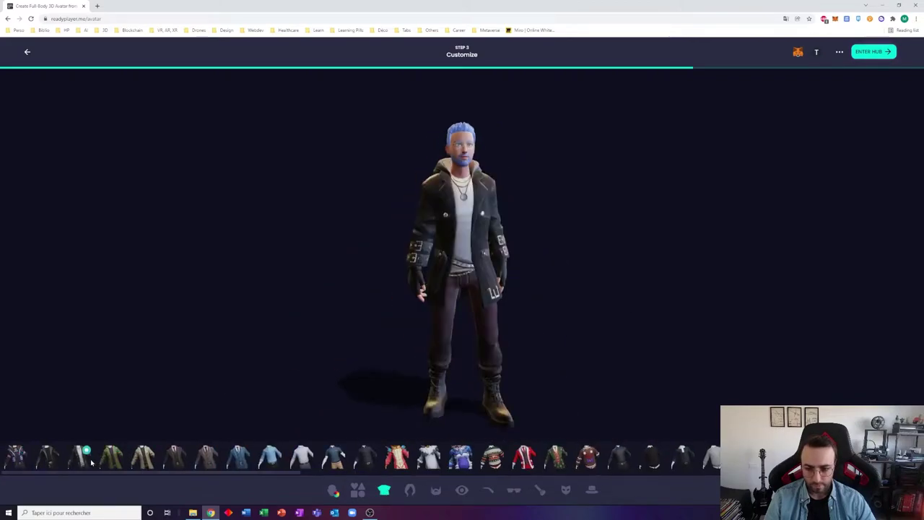
mouse_move(510, 348)
left_mouse_down()
mouse_move(553, 334)
mouse_move(511, 340)
left_mouse_up()
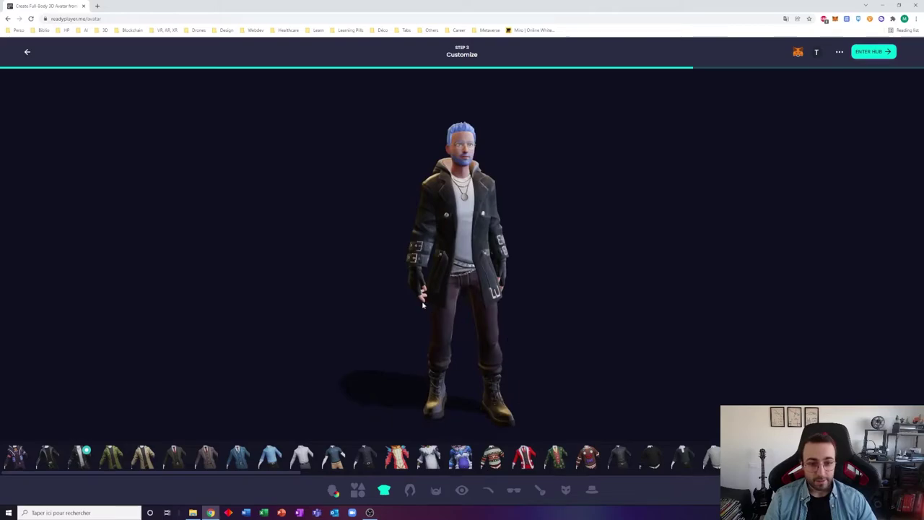
left_click_drag(375, 320, 396, 217)
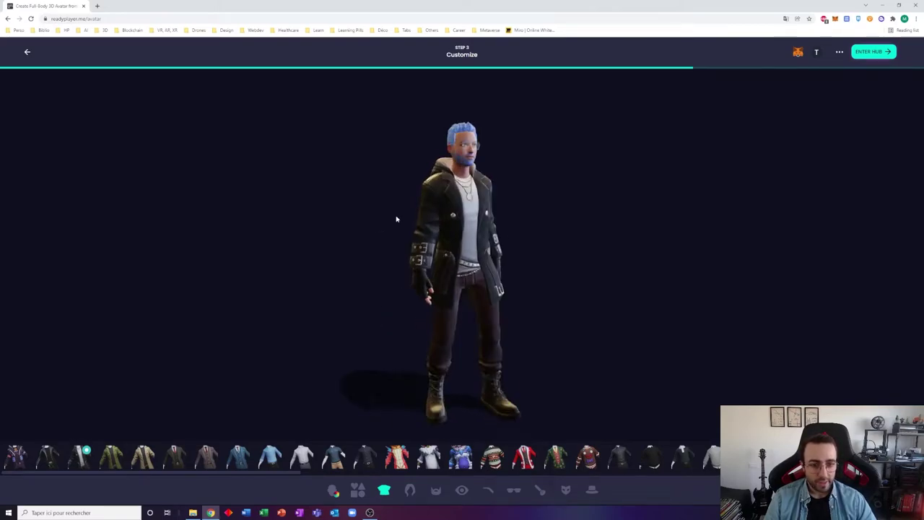
Check the connected MetaMask wallet for compatible NFTs and dismiss the notice.
left_click(799, 52)
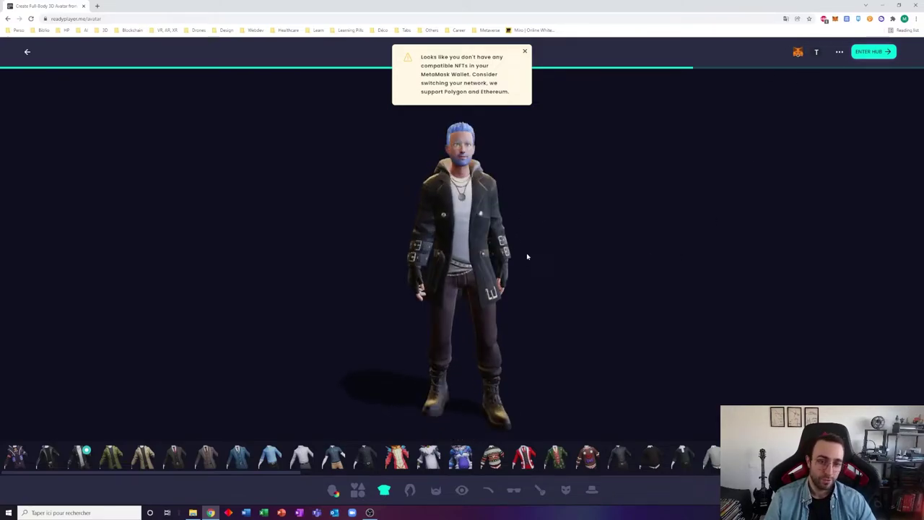
left_click(525, 52)
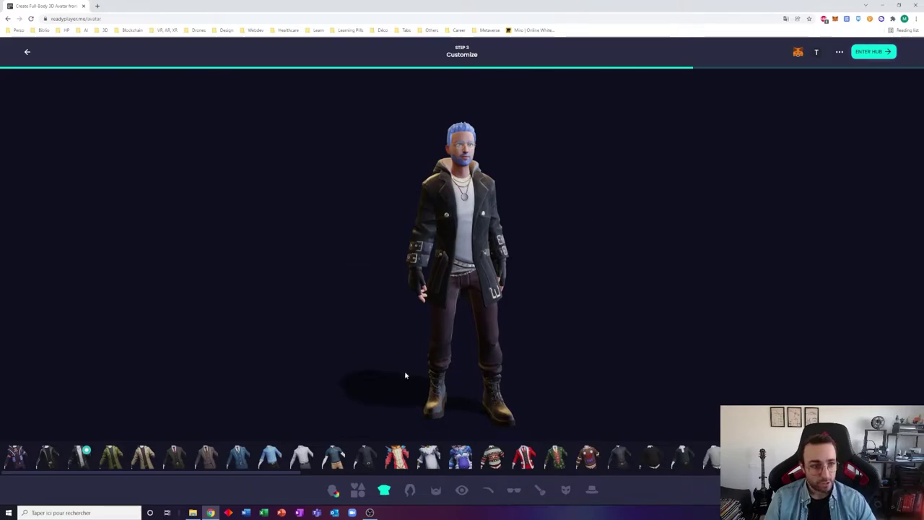
Finish customizing, enter the hub and download the main avatar as a .glb file.
left_click(885, 53)
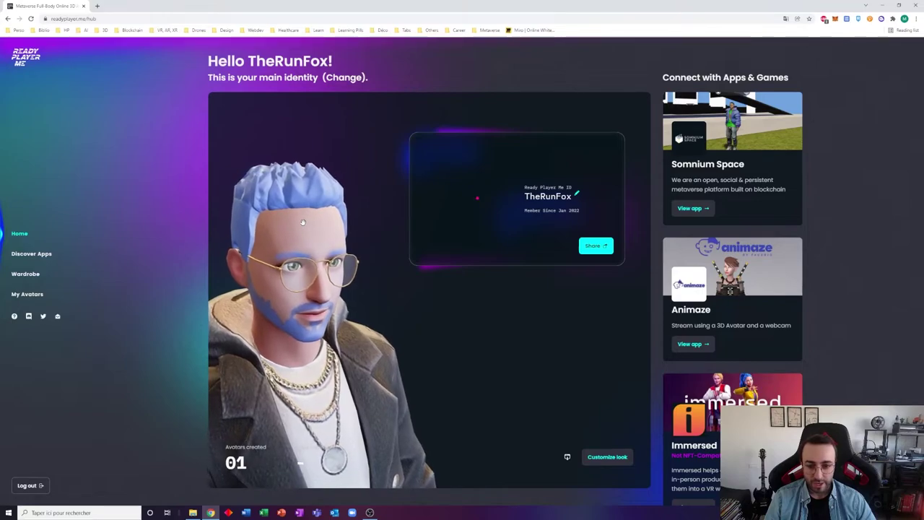
left_click(30, 294)
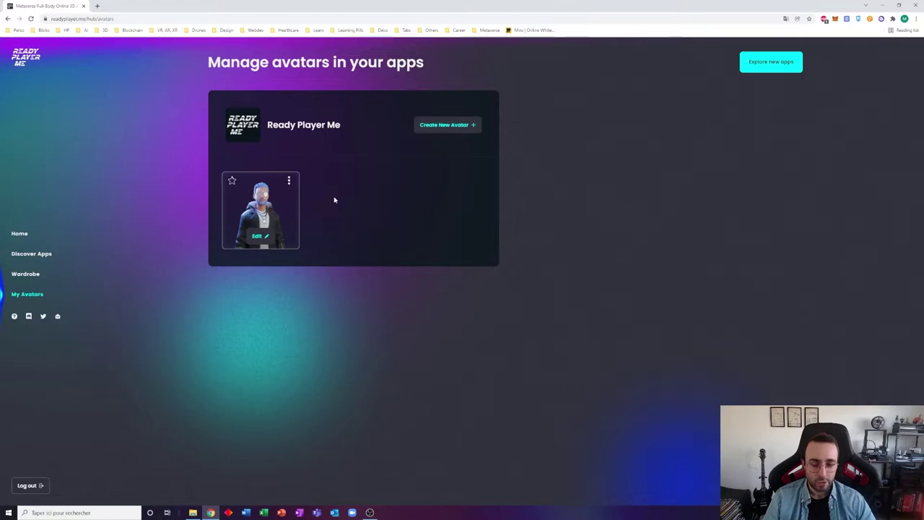
left_click(19, 234)
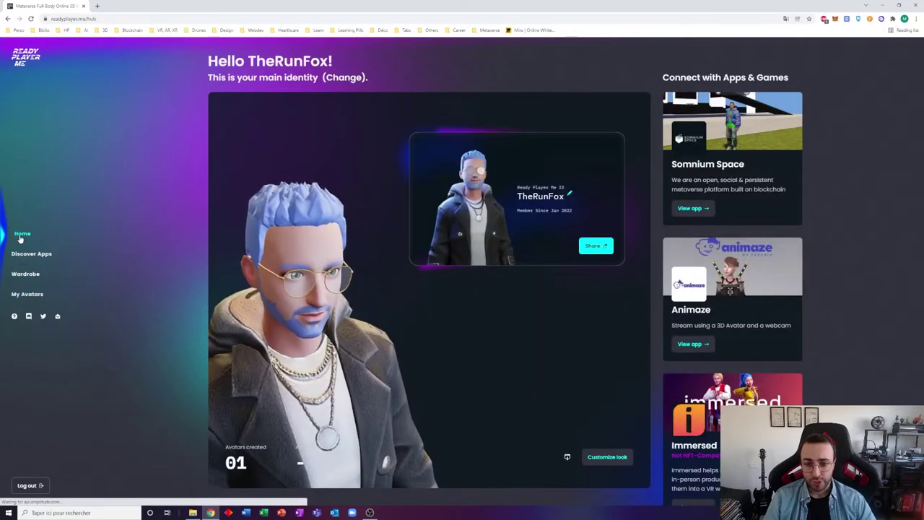
left_click(566, 456)
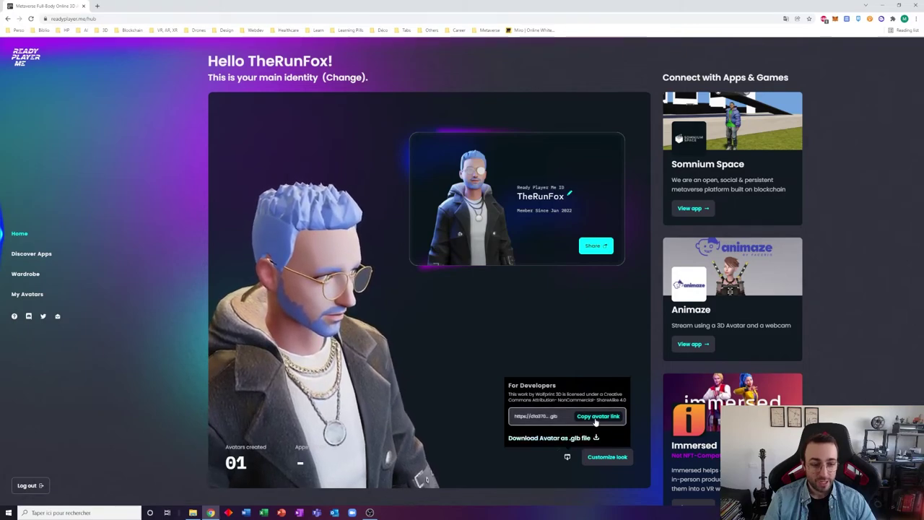
left_click(580, 438)
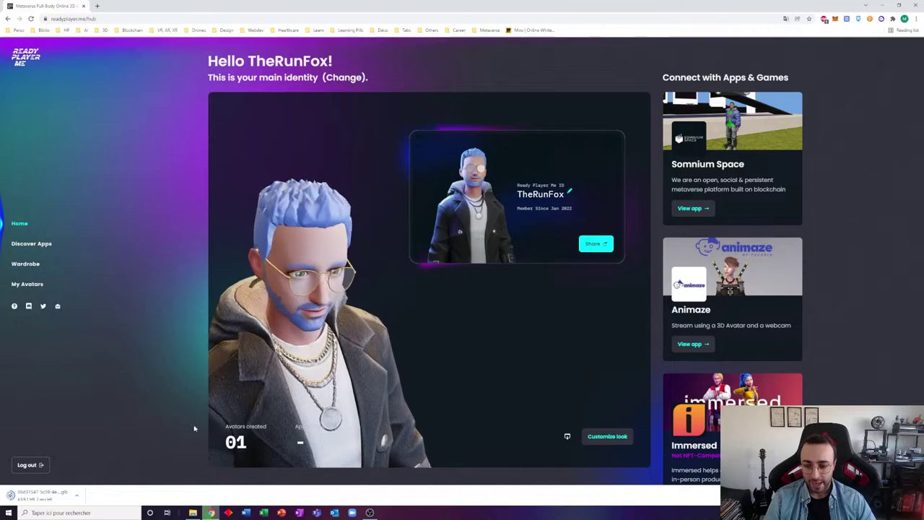
Open Blender and delete the default cube from the new scene.
left_click(101, 509)
type("blender")
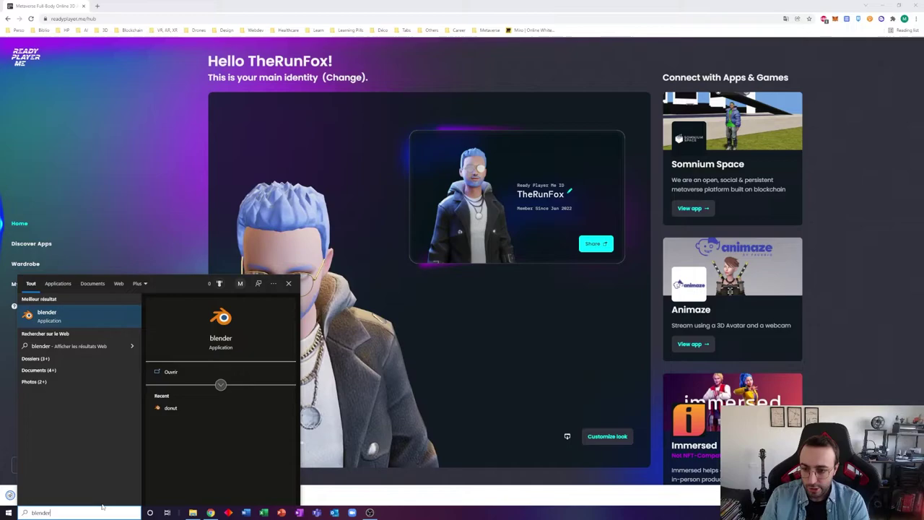
key("Return")
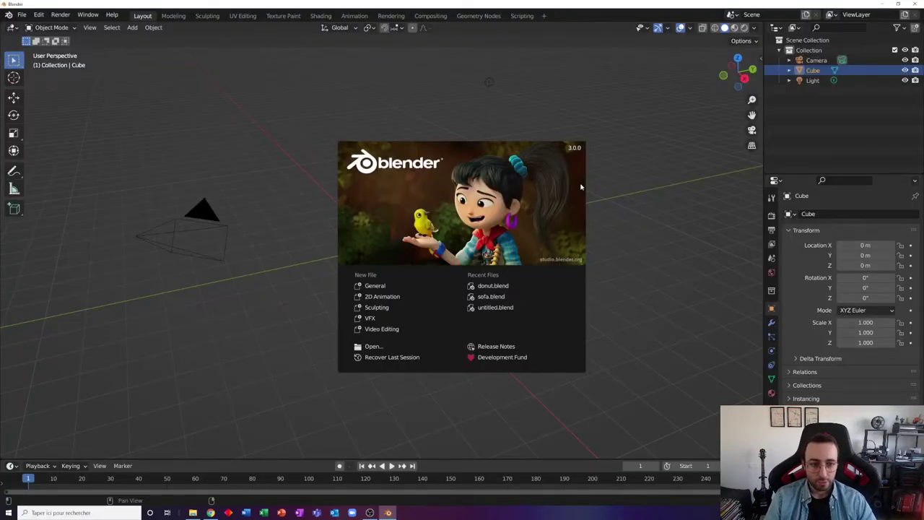
left_click(623, 177)
key("Delete")
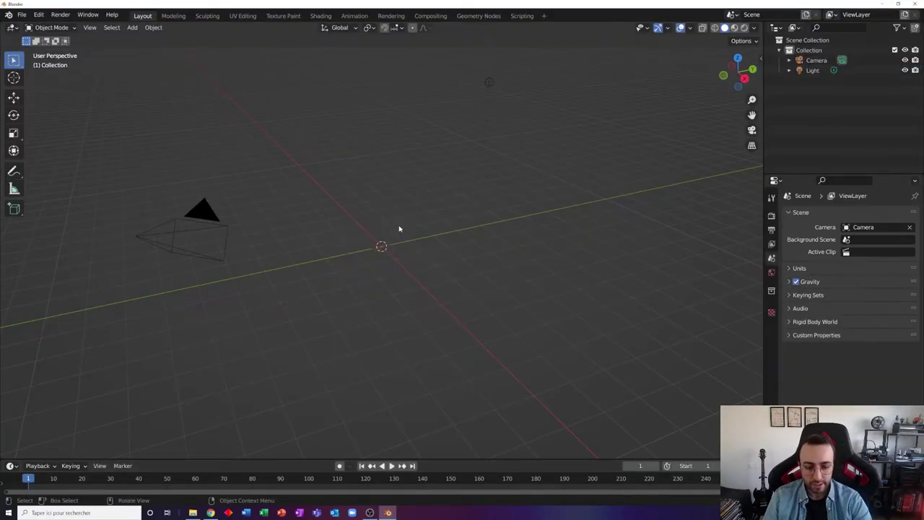
Import the downloaded avatar .glb file from the Downloads folder as glTF 2.0.
left_click(31, 15)
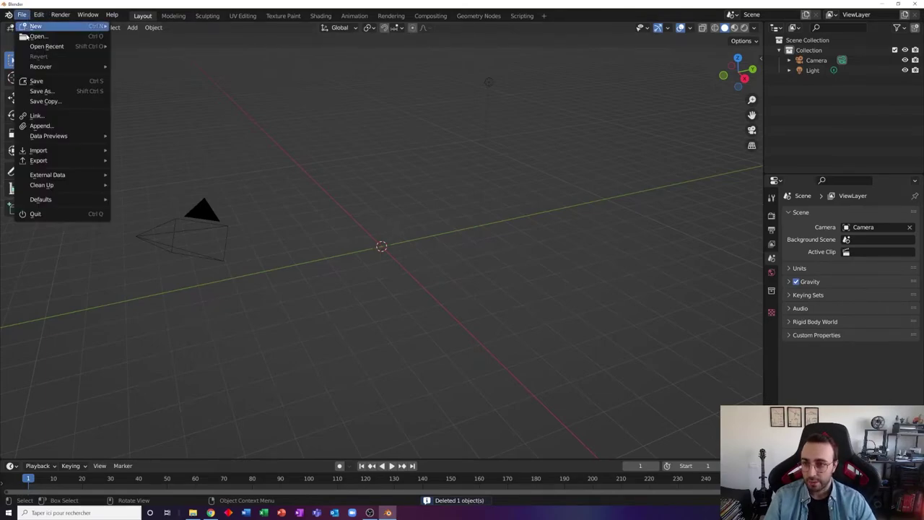
mouse_move(50, 155)
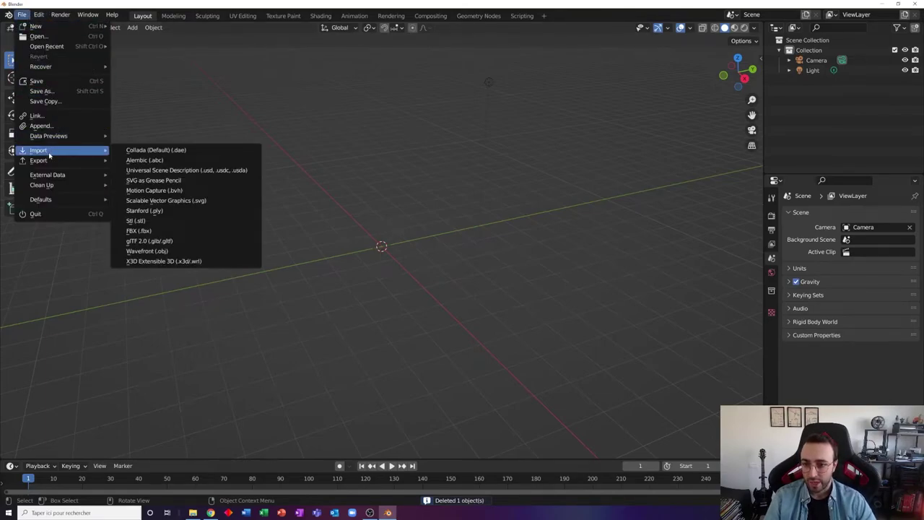
left_click(166, 241)
left_click(236, 215)
double_click(433, 146)
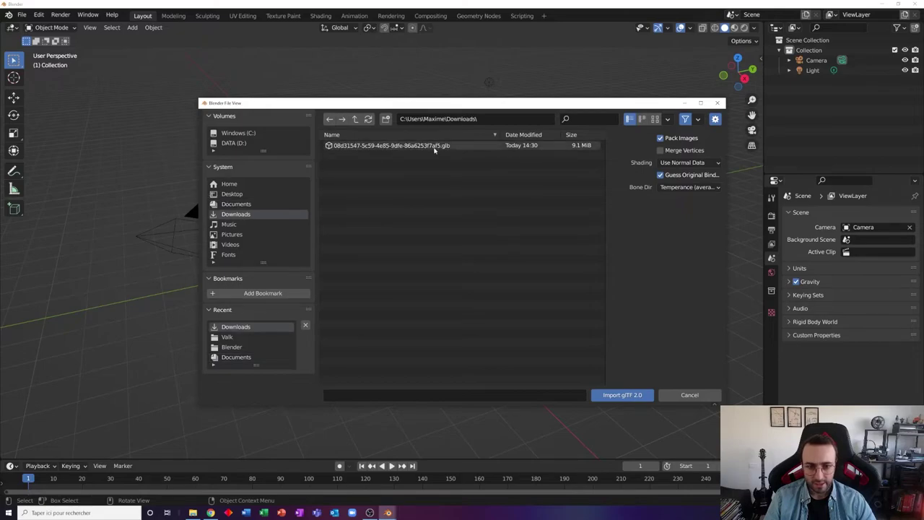
Frame the imported avatar up close and display it with Material Preview shading.
left_click_drag(380, 278, 463, 290)
scroll(434, 272, "up", 5)
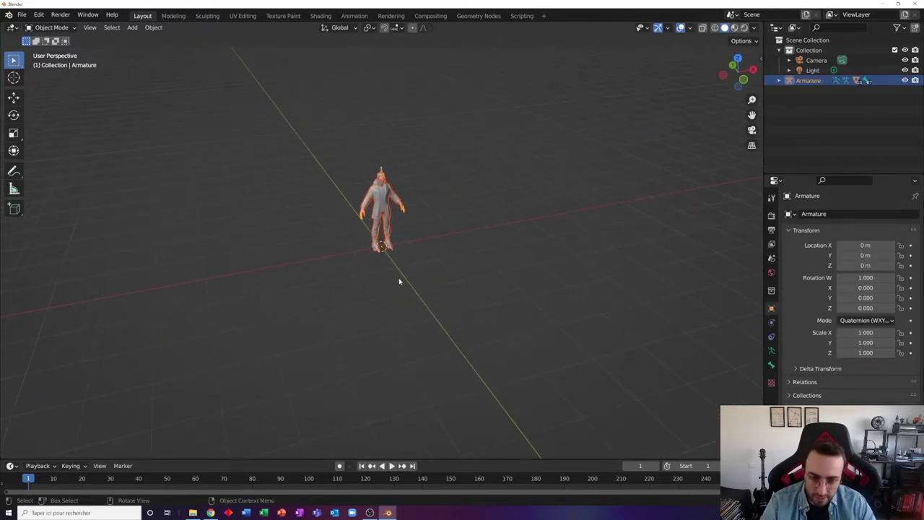
scroll(542, 148, "up", 3)
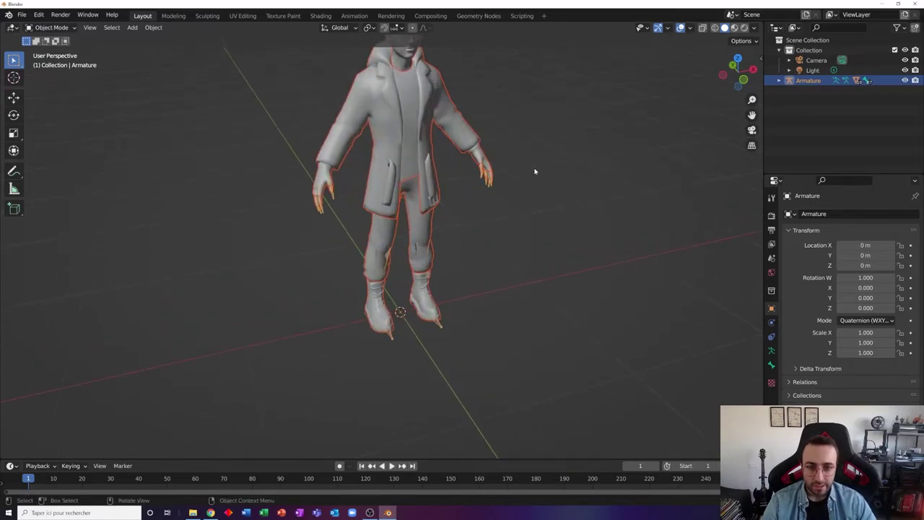
scroll(574, 166, "down", 1)
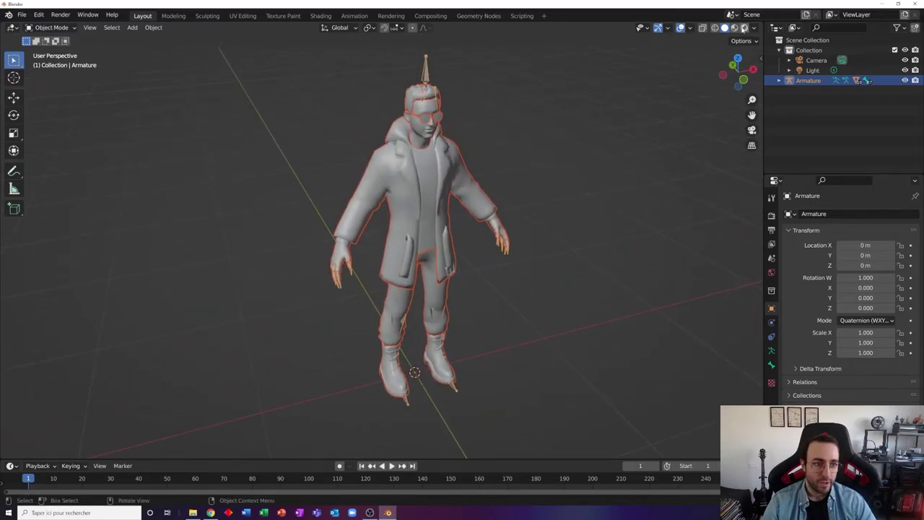
left_click(734, 28)
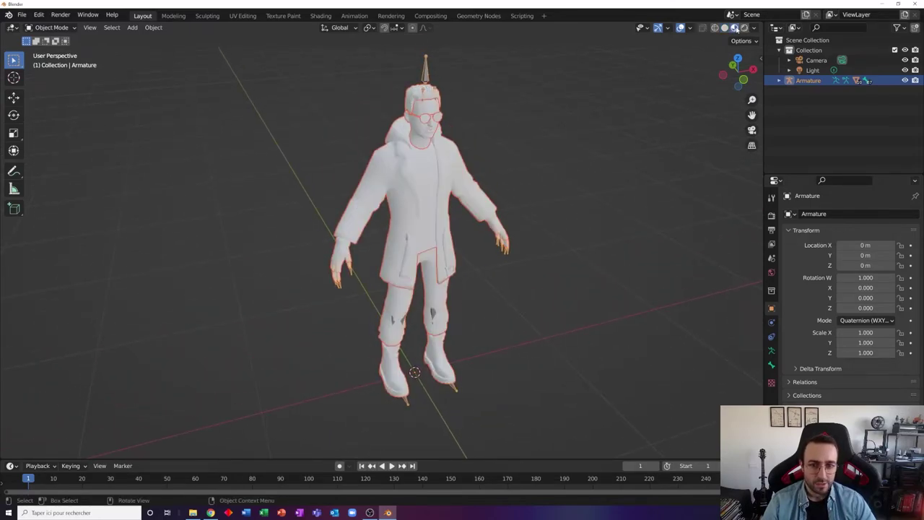
Deselect the imported avatar and inspect its textured materials from a slightly different angle in the viewport.
left_click(616, 115)
mouse_move(631, 199)
left_mouse_down()
mouse_move(536, 192)
mouse_move(638, 203)
left_mouse_up()
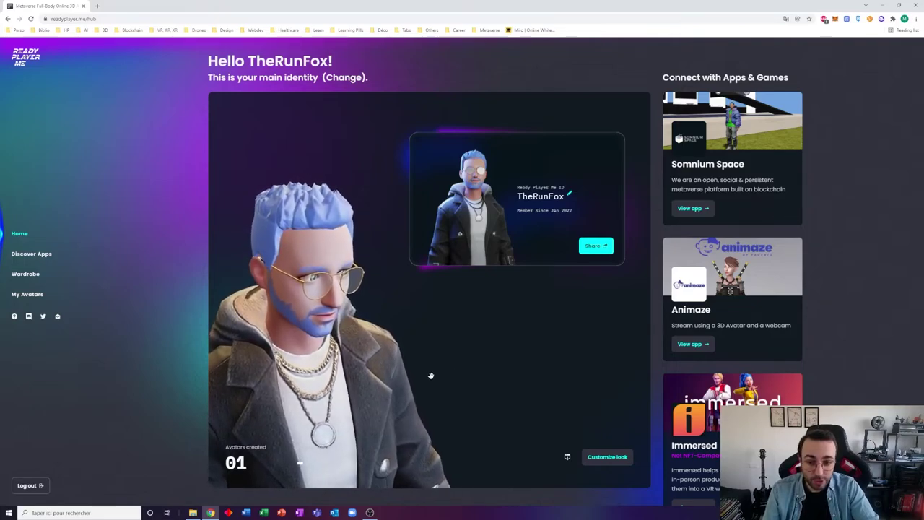
Switch to the Ready Player Me hub and examine the Discover Apps catalogue from Most Popular through Business & Productivity.
left_click(40, 254)
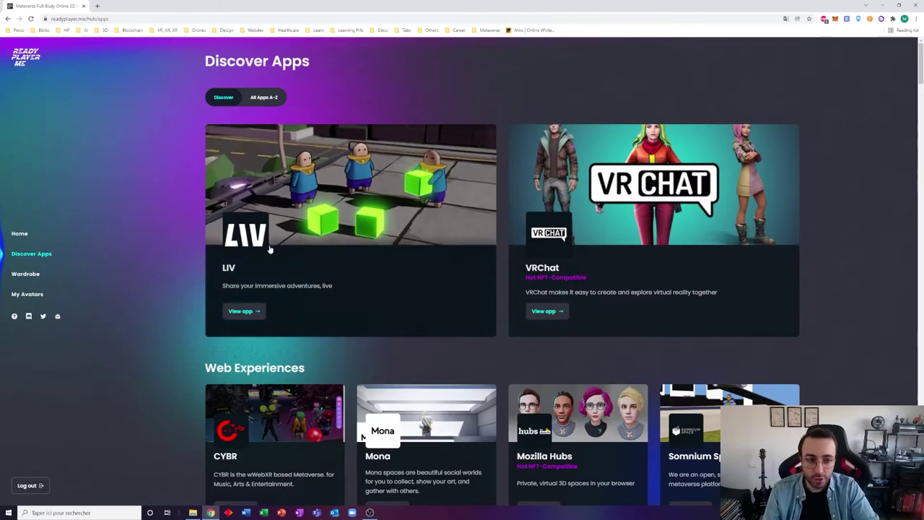
scroll(449, 245, "down", 3)
scroll(449, 244, "down", 6)
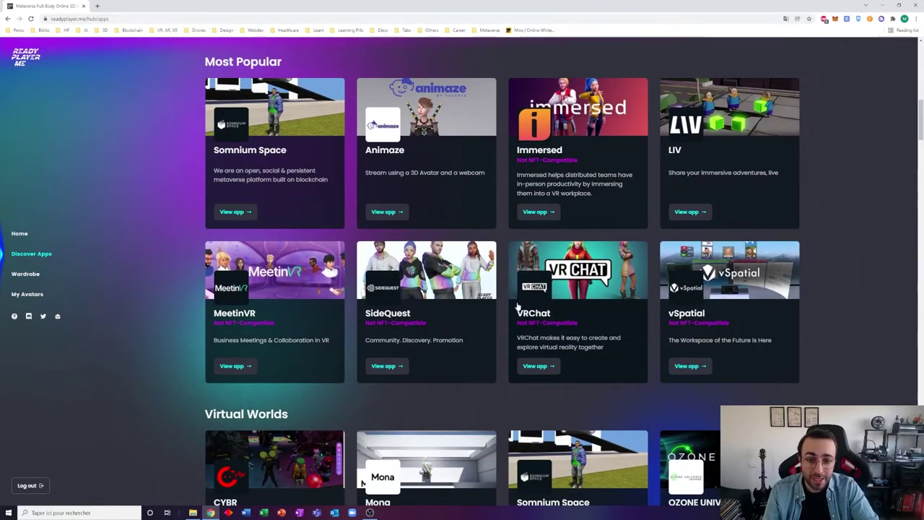
scroll(517, 307, "down", 5)
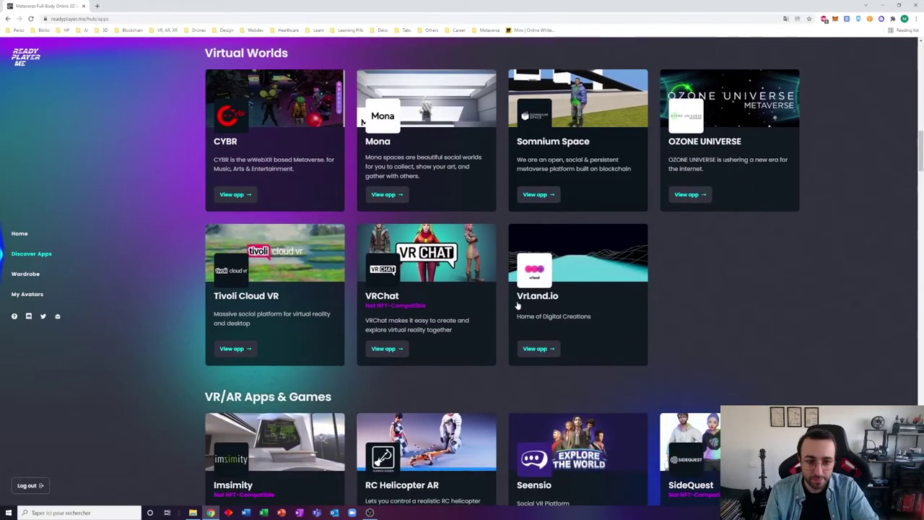
scroll(516, 307, "down", 2)
scroll(517, 303, "down", 4)
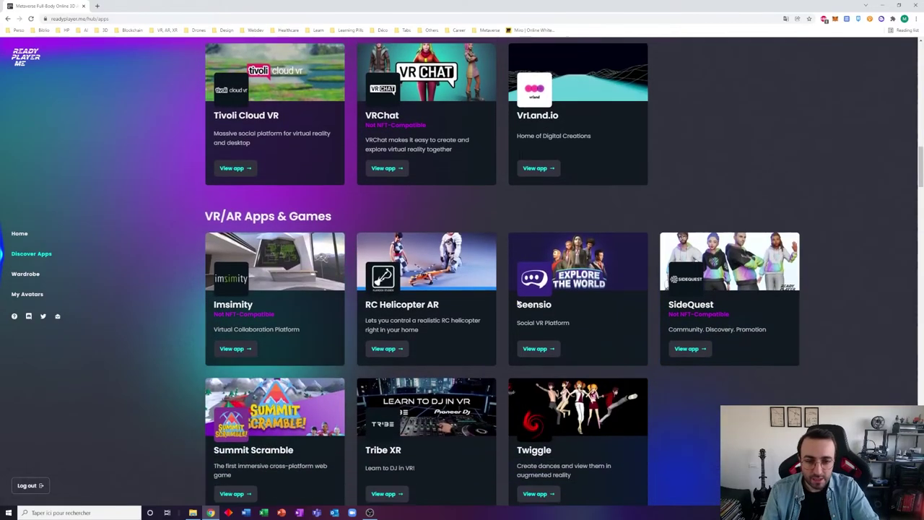
scroll(517, 301, "down", 5)
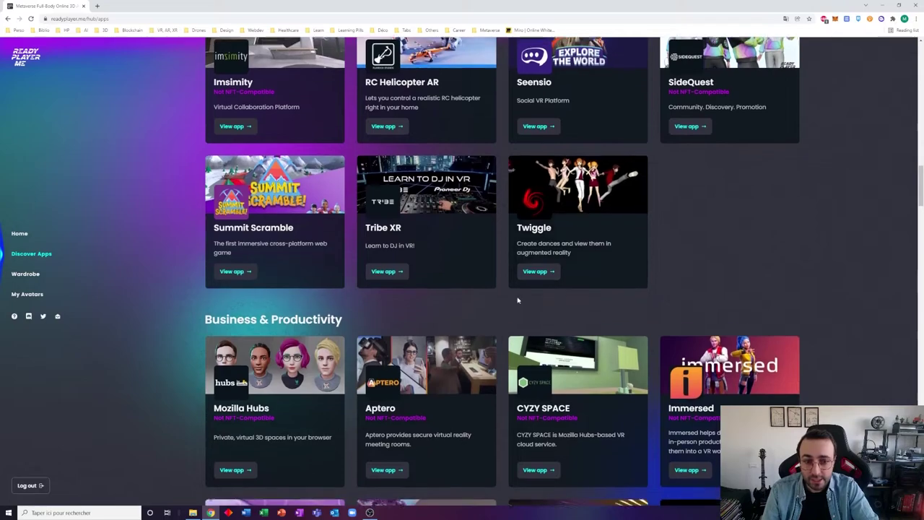
scroll(517, 301, "up", 1)
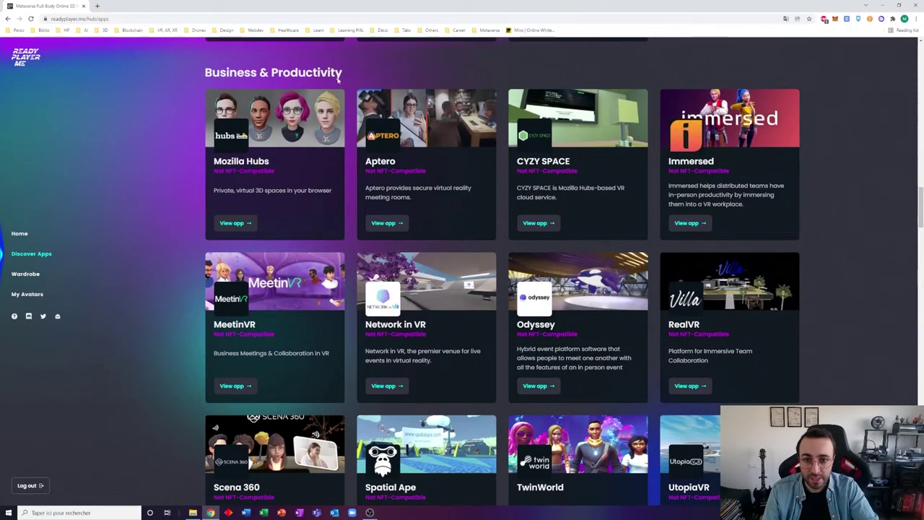
Examine the compatible apps in the Social, Gaming, Education, Entertainment and Virtual Concerts categories.
scroll(519, 338, "down", 6)
scroll(520, 338, "down", 4)
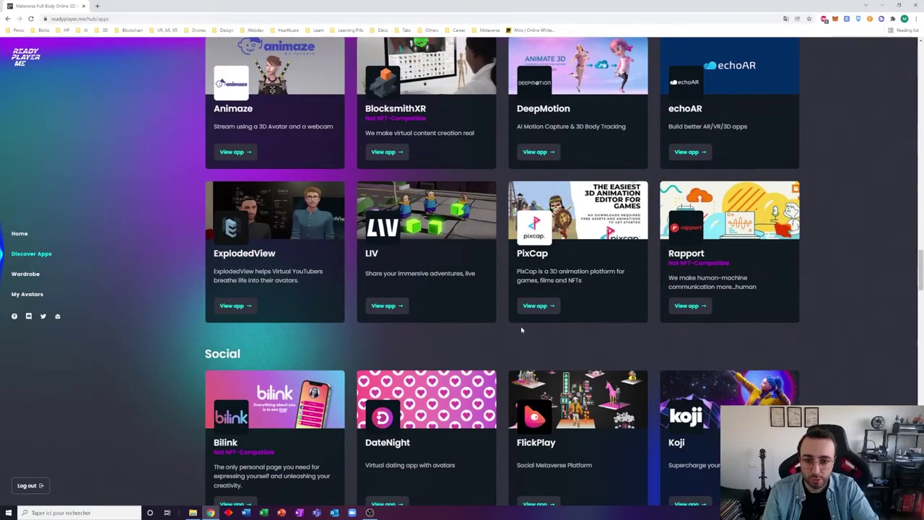
scroll(520, 330, "down", 3)
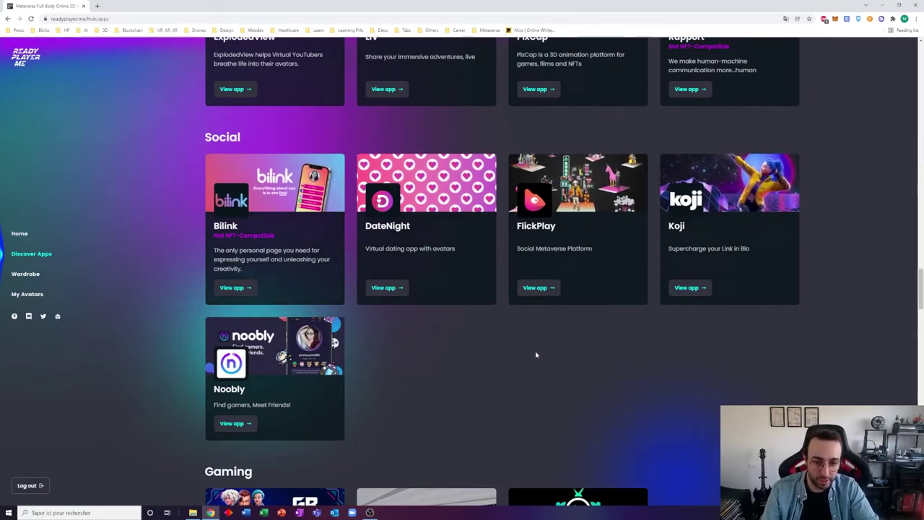
scroll(535, 350, "down", 1)
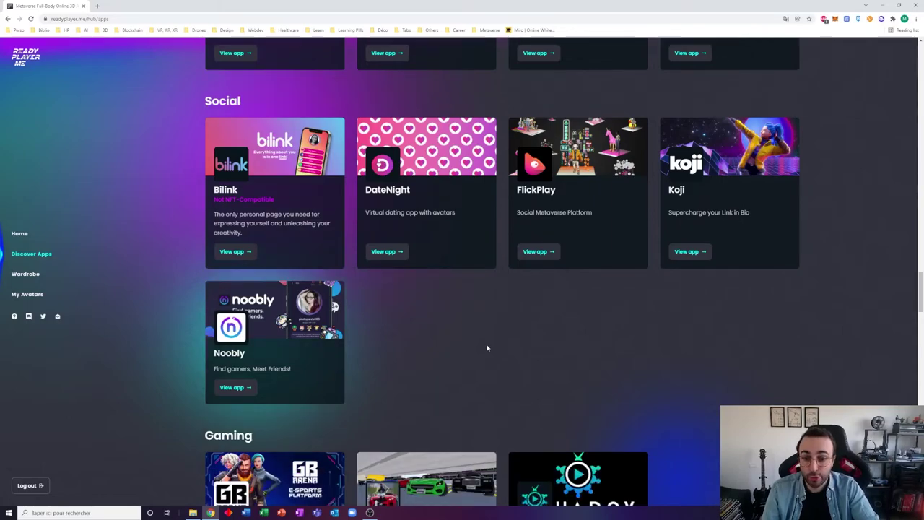
scroll(488, 348, "down", 3)
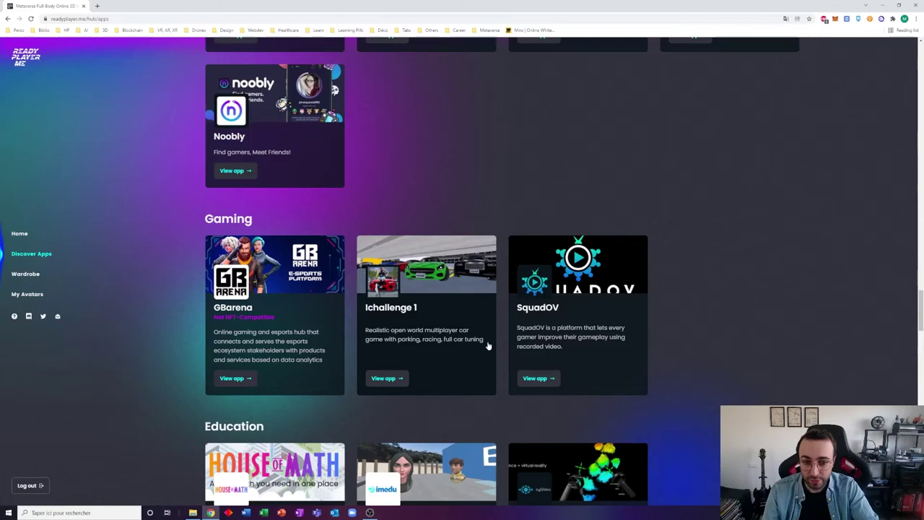
scroll(487, 347, "down", 2)
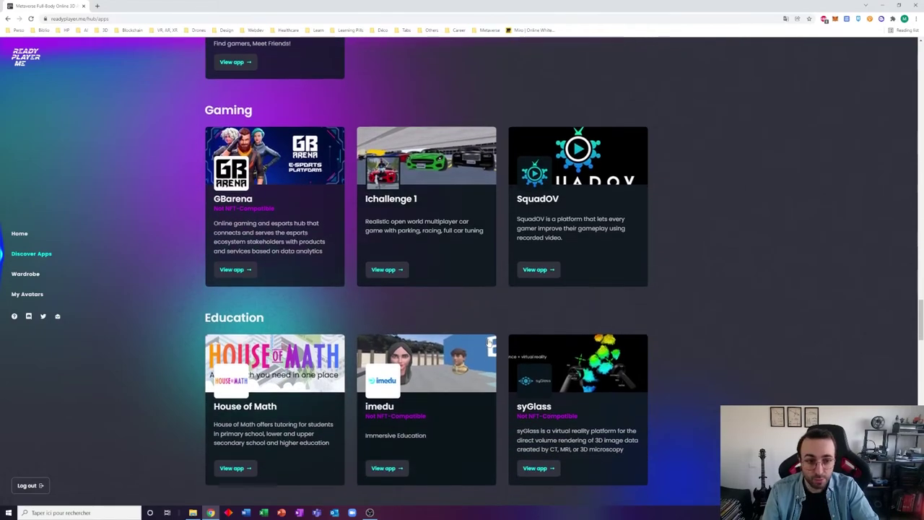
scroll(361, 289, "down", 1)
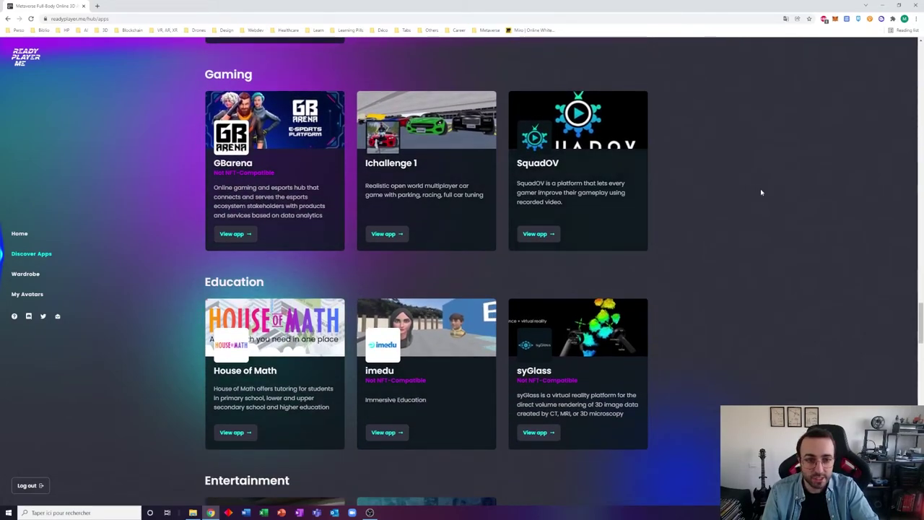
scroll(798, 380, "down", 1)
scroll(796, 377, "down", 6)
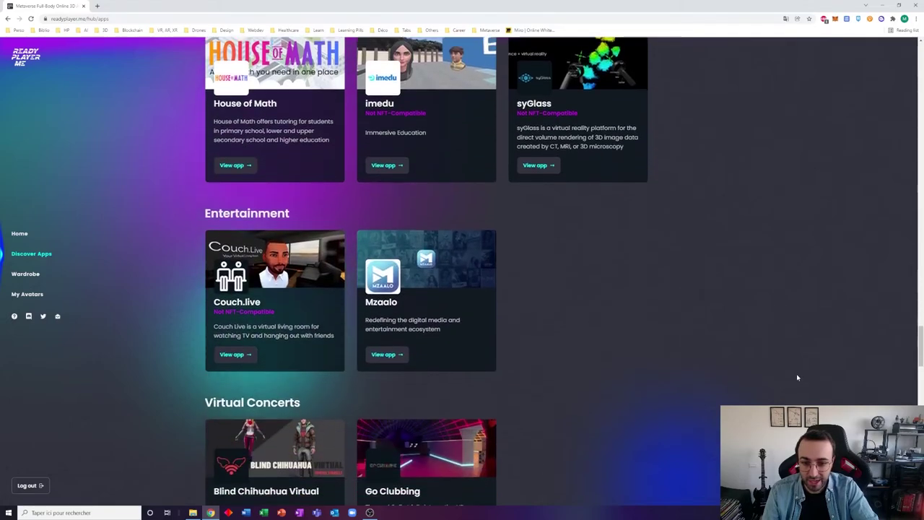
scroll(758, 346, "up", 1)
scroll(727, 312, "down", 1)
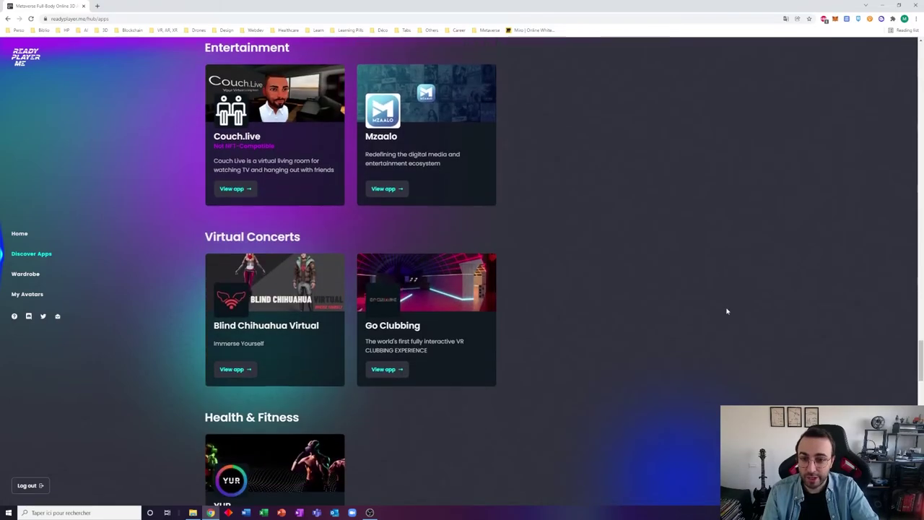
scroll(727, 311, "up", 1)
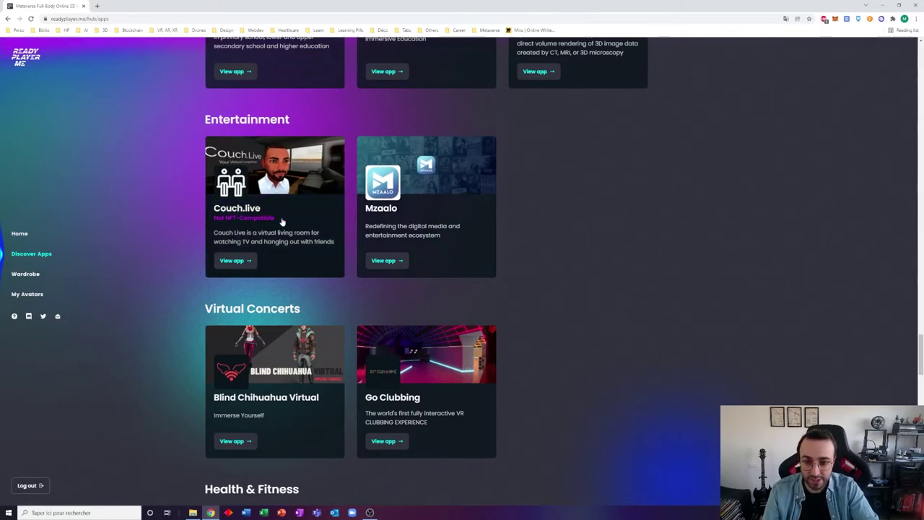
Review the Health & Fitness category and the upcoming apps listed under Coming Soon.
scroll(752, 332, "down", 5)
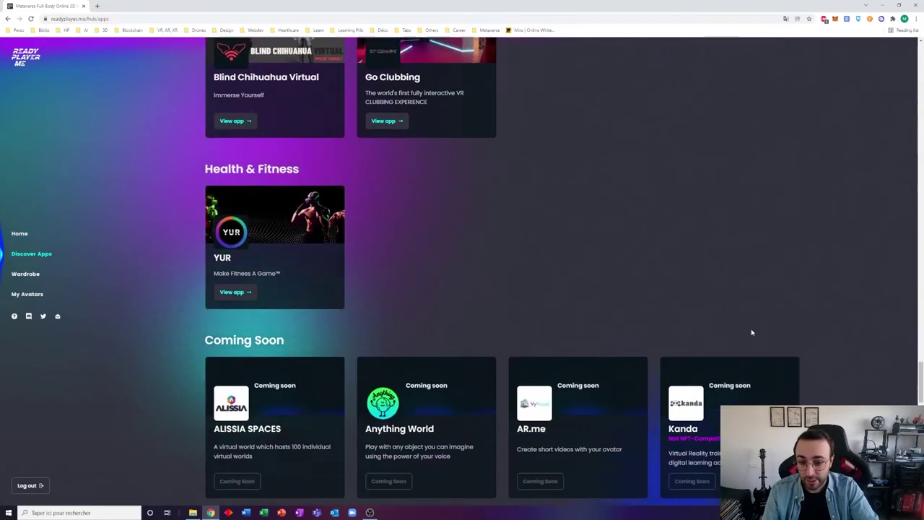
scroll(752, 332, "down", 4)
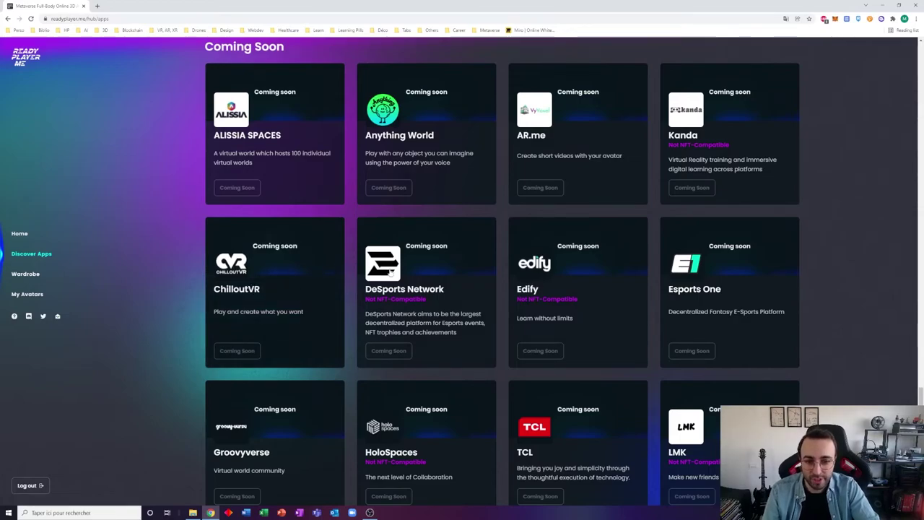
scroll(262, 426, "down", 2)
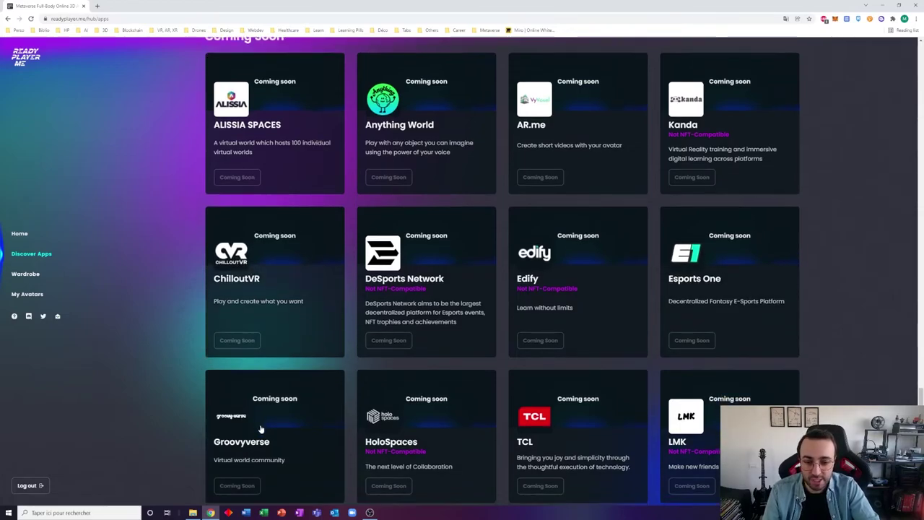
scroll(262, 424, "down", 3)
scroll(279, 361, "down", 2)
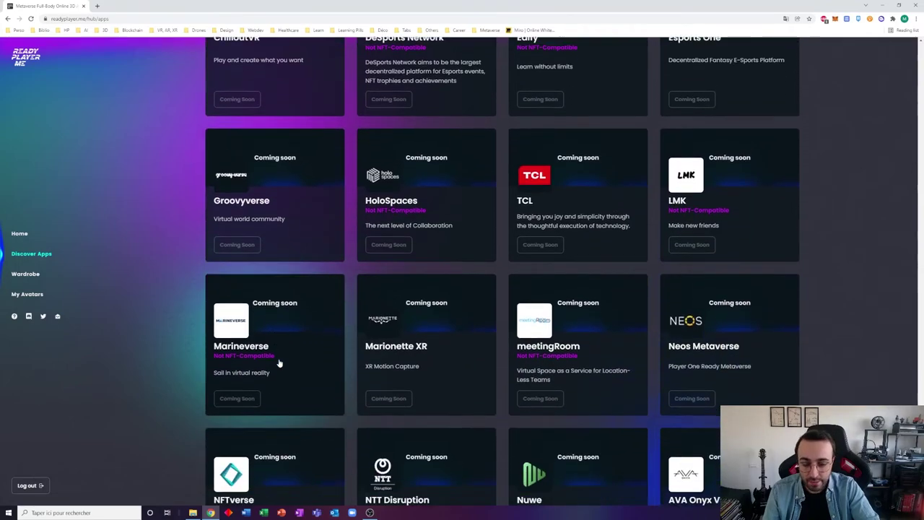
scroll(279, 363, "down", 1)
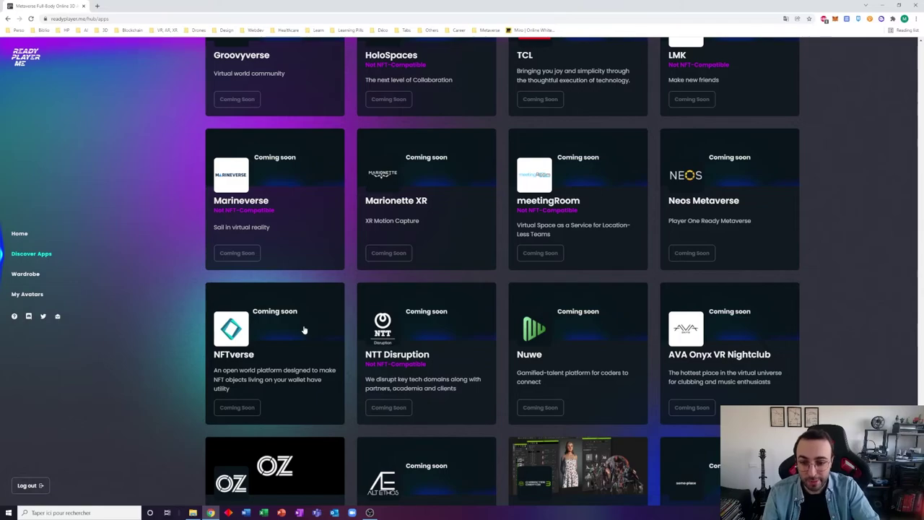
scroll(304, 330, "down", 2)
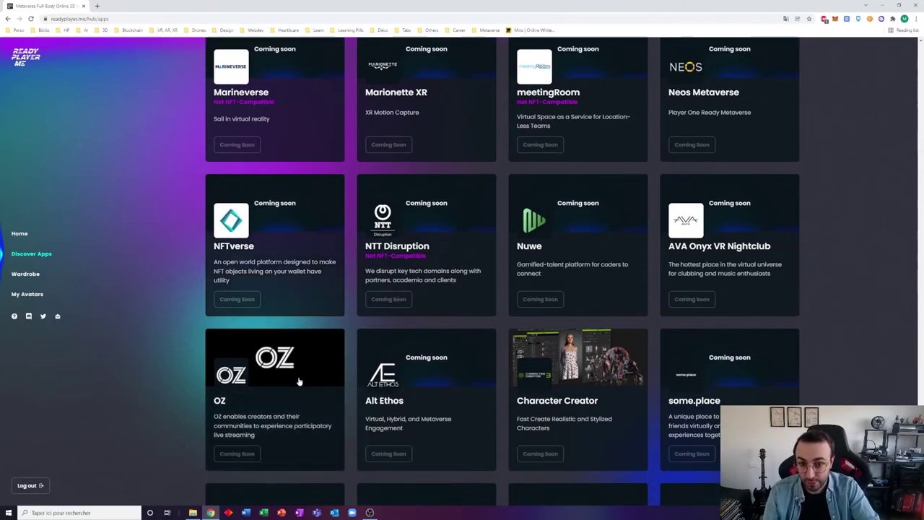